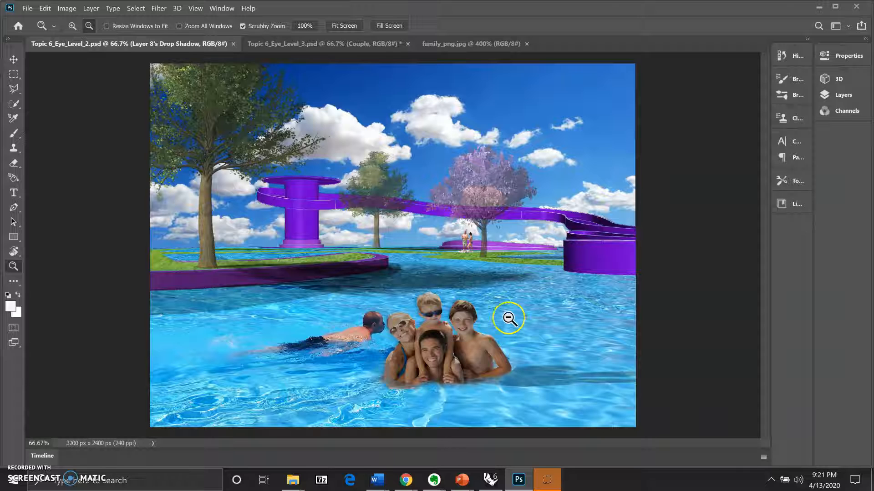
# Step: Switch to the family_png.jpg document and select its white background using Color Range with sampled colors and a fuzziness of 76
pyautogui.click(222, 9)
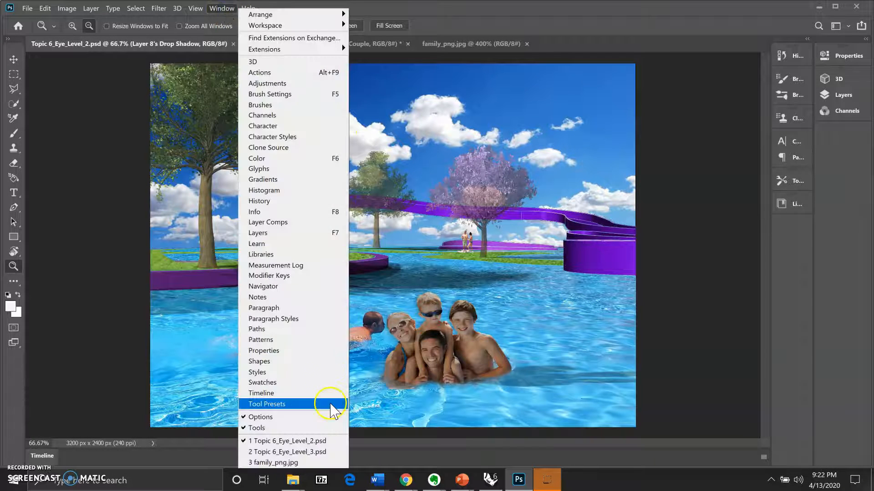
pyautogui.click(334, 462)
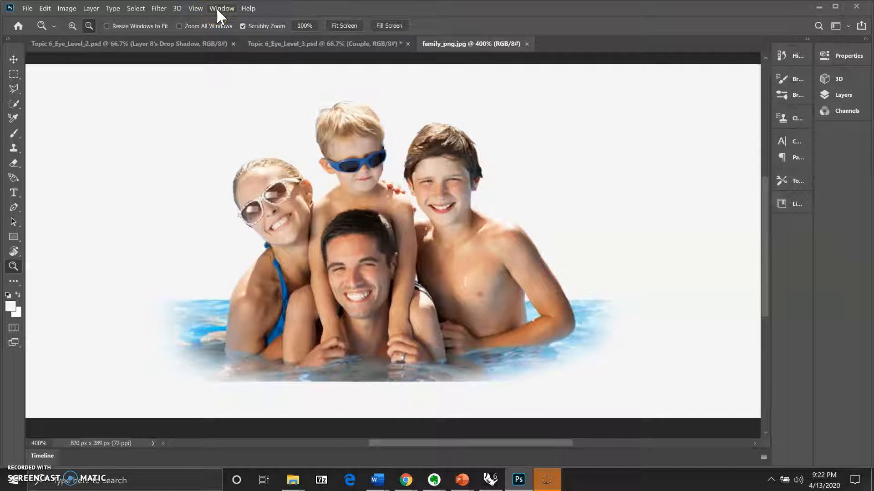
pyautogui.click(139, 10)
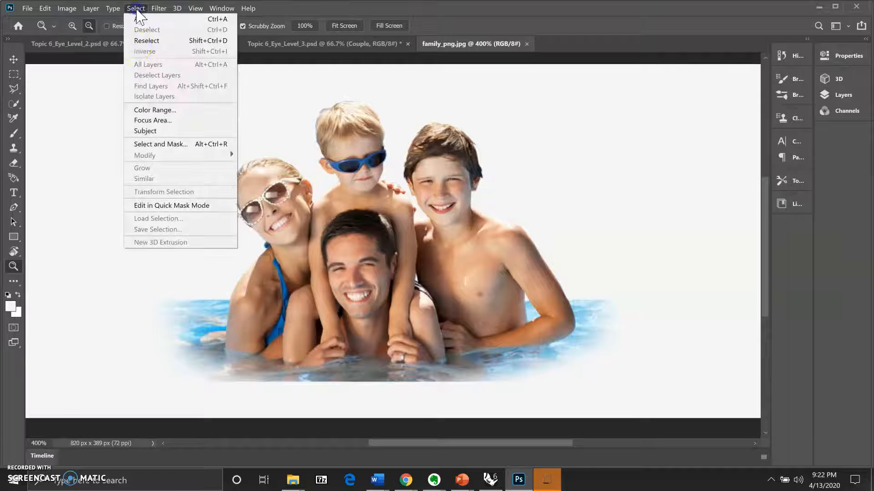
pyautogui.click(155, 110)
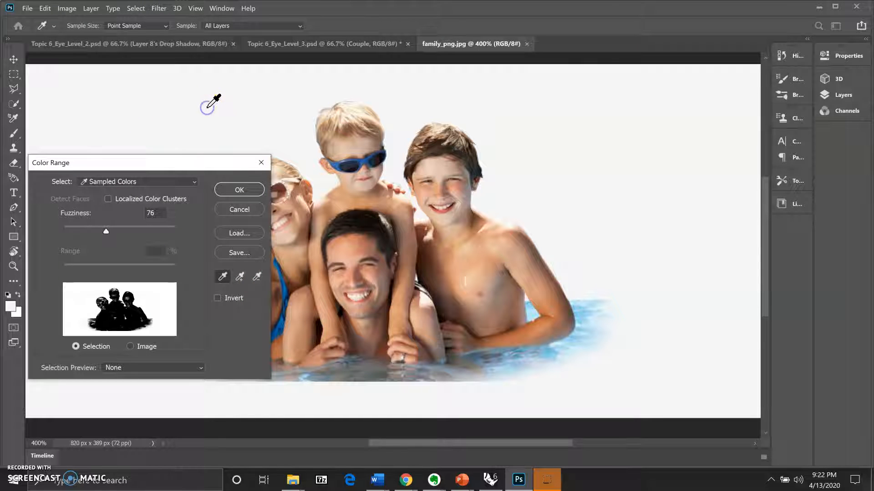
pyautogui.click(240, 188)
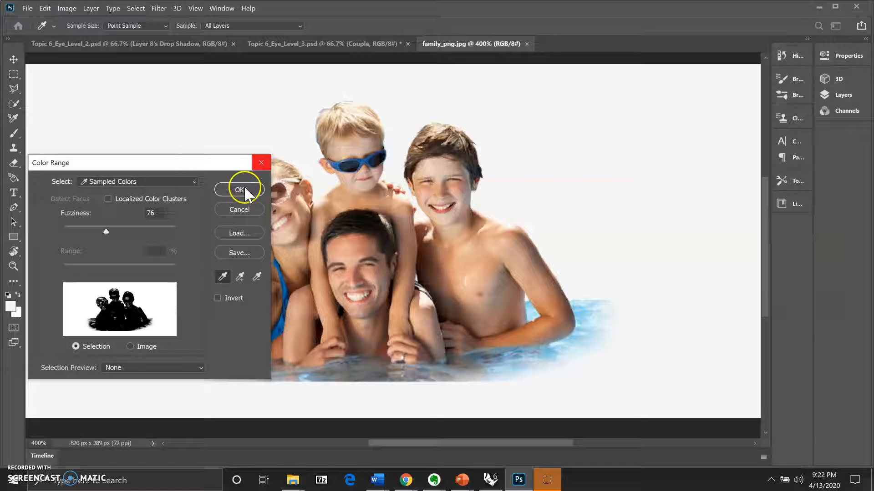
pyautogui.click(240, 190)
pyautogui.press('z')
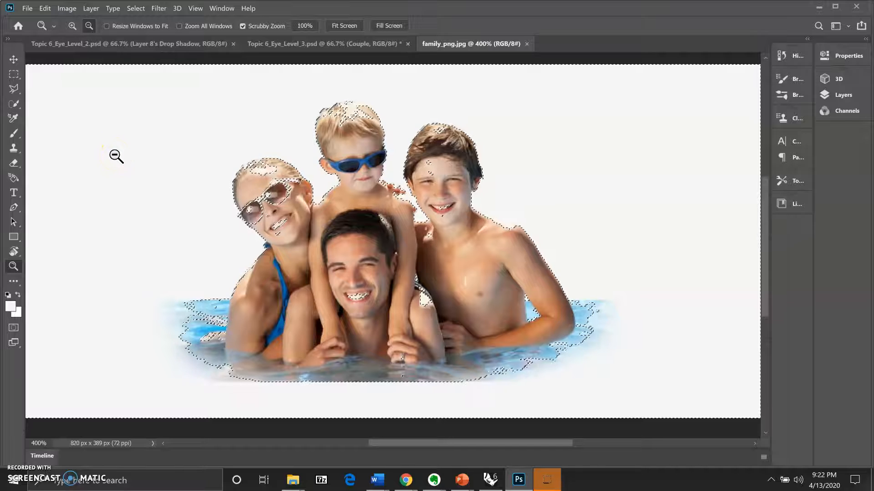
# Step: Activate the Quick Selection Tool and enlarge its brush to size 25
pyautogui.click(15, 104)
pyautogui.rightClick(19, 105)
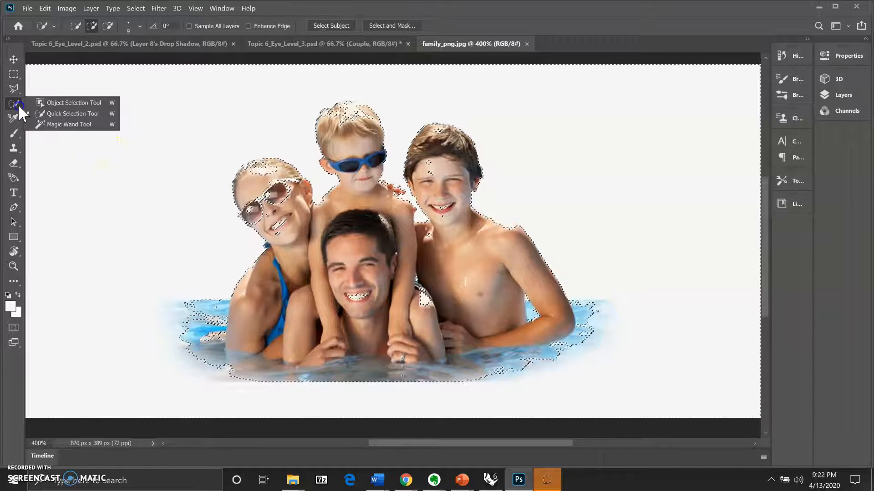
pyautogui.click(60, 115)
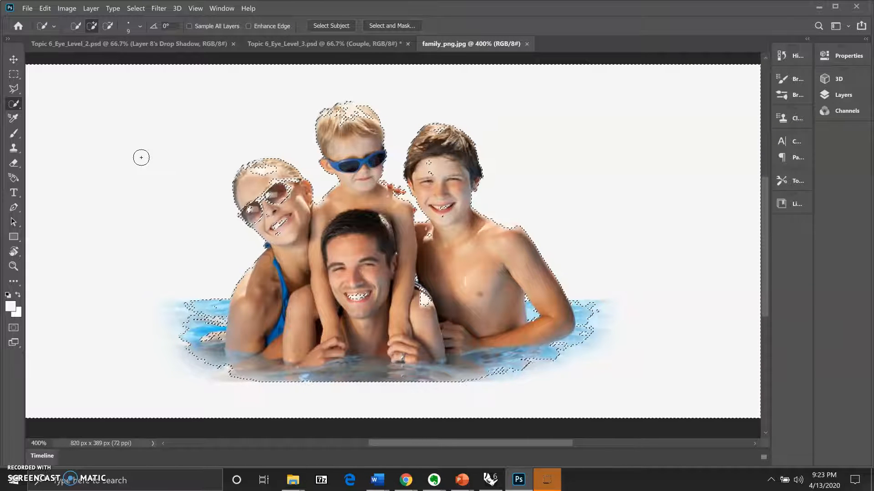
pyautogui.press('alt')
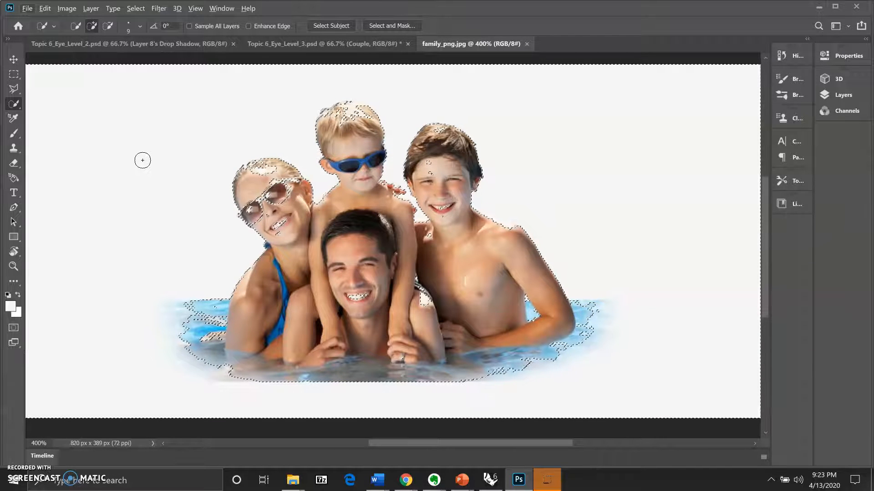
pyautogui.press('alt')
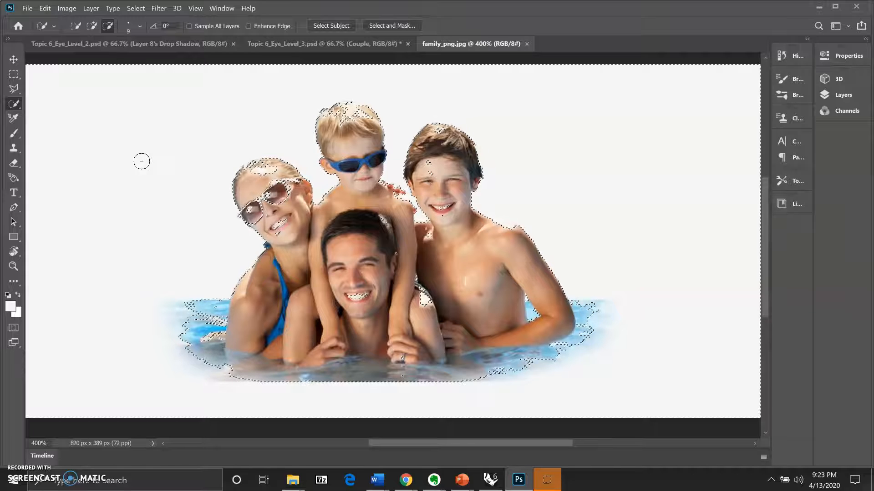
pyautogui.keyDown('alt'); pyautogui.rightClick(141, 161); pyautogui.keyUp('alt')
pyautogui.moveTo(141, 162)
pyautogui.mouseDown()
pyautogui.moveTo(178, 168)
pyautogui.moveTo(127, 160)
pyautogui.moveTo(171, 172)
pyautogui.moveTo(142, 171)
pyautogui.moveTo(161, 169)
pyautogui.moveTo(152, 166)
pyautogui.mouseUp()
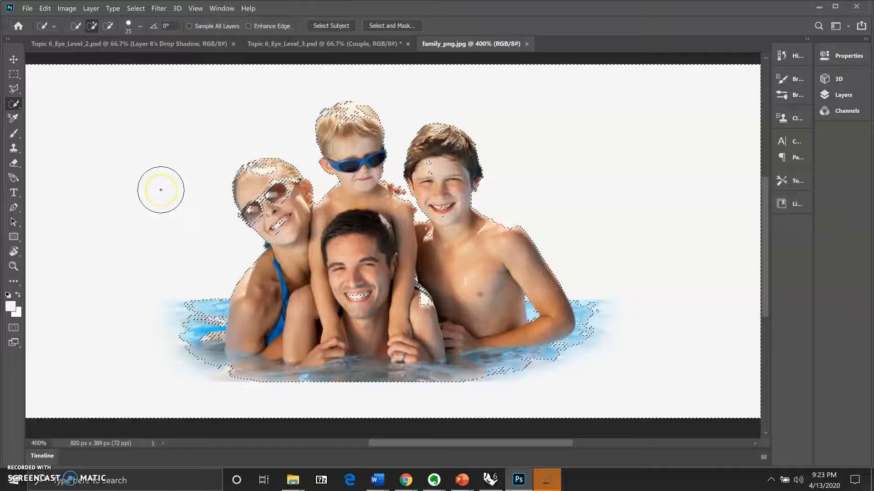
# Step: Reduce the Quick Selection brush to size 13 and subtract the stray areas on the family's faces, hair and shoulders from the selection
pyautogui.press('alt')
pyautogui.moveTo(149, 187)
pyautogui.mouseDown()
pyautogui.moveTo(148, 175)
pyautogui.moveTo(146, 203)
pyautogui.moveTo(149, 186)
pyautogui.mouseUp()
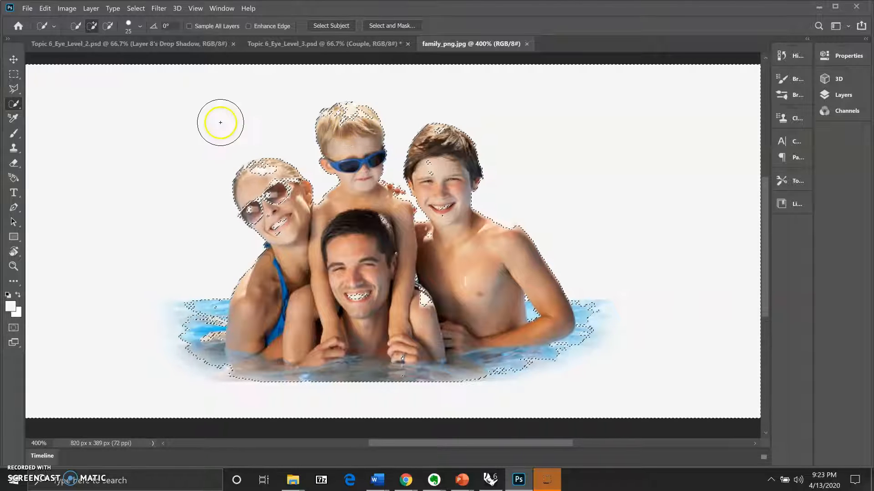
pyautogui.press('alt')
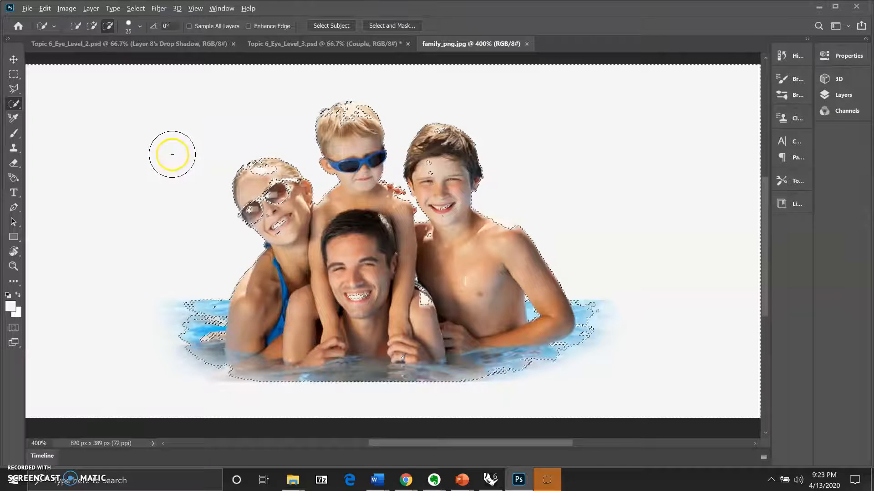
pyautogui.keyDown('alt'); pyautogui.rightClick(169, 156); pyautogui.keyUp('alt')
pyautogui.moveTo(170, 157); pyautogui.dragTo(153, 159)
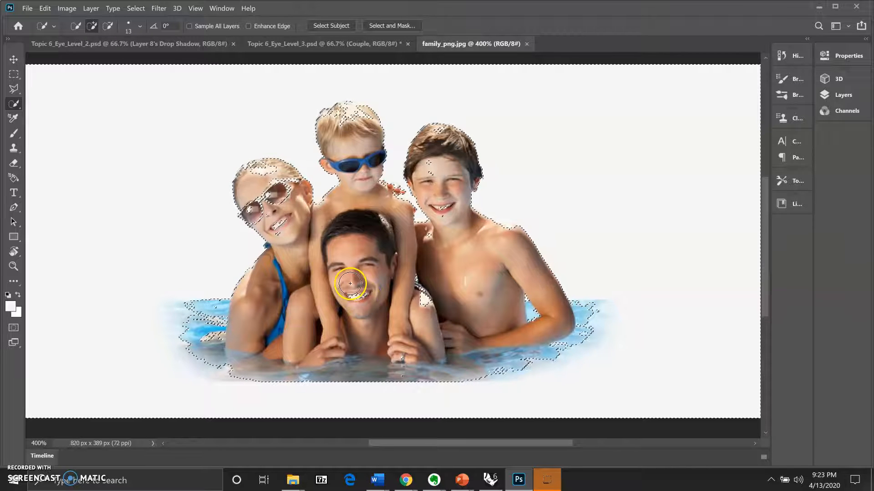
pyautogui.press('alt')
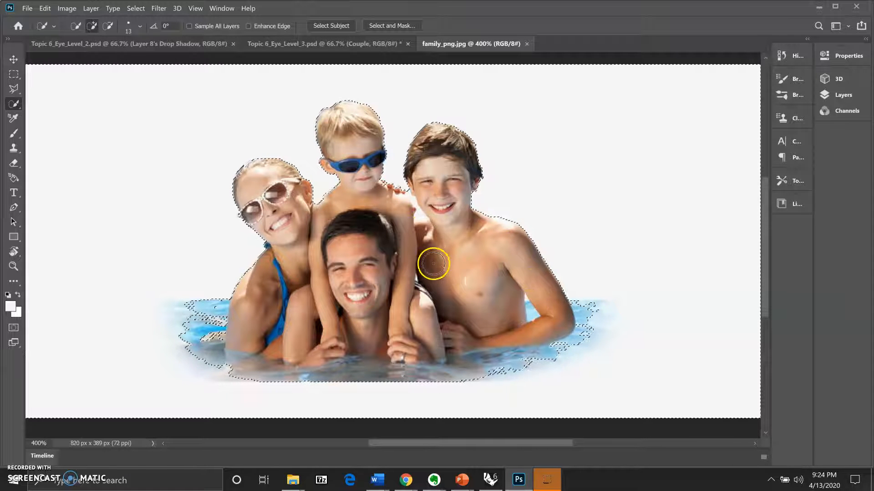
pyautogui.press('alt')
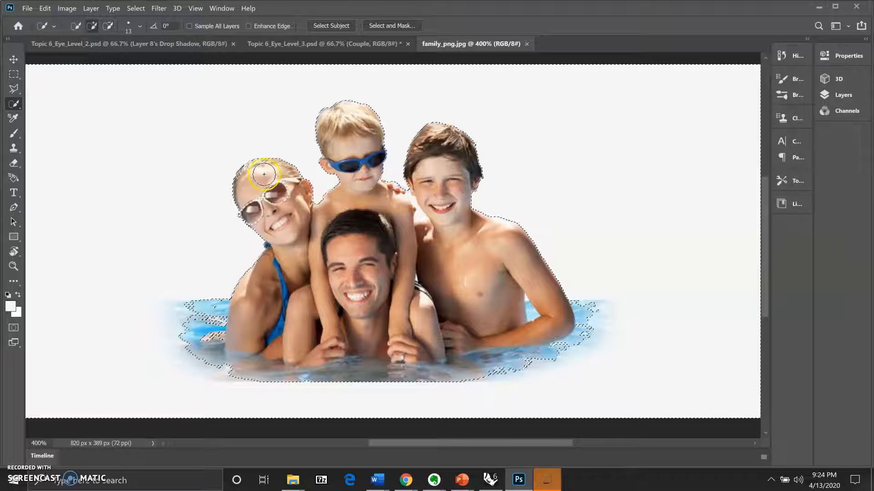
# Step: Reduce the Quick Selection brush to size 5 and add the white gap between the two boys to the selection
pyautogui.click(14, 266)
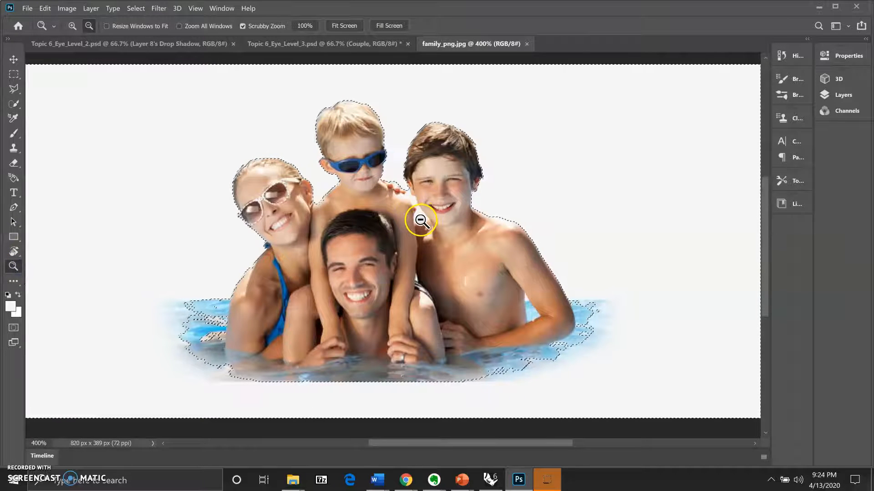
pyautogui.click(419, 215)
pyautogui.click(422, 209)
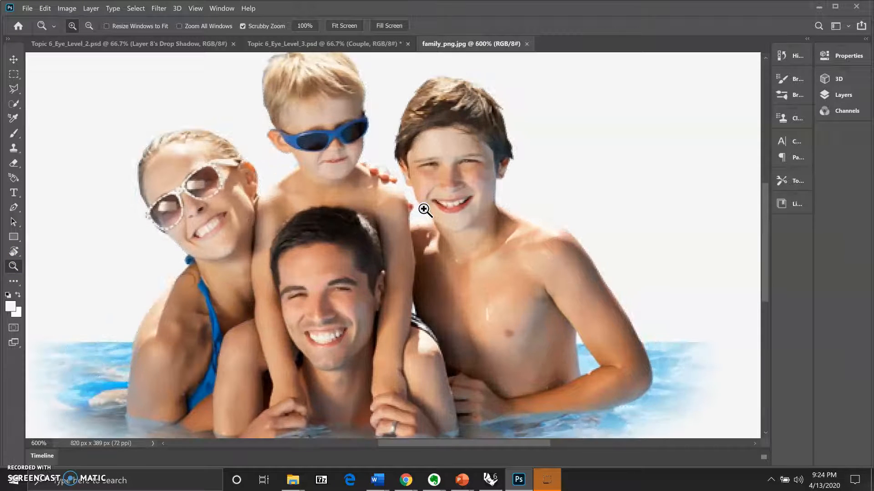
pyautogui.click(424, 209)
pyautogui.press('alt')
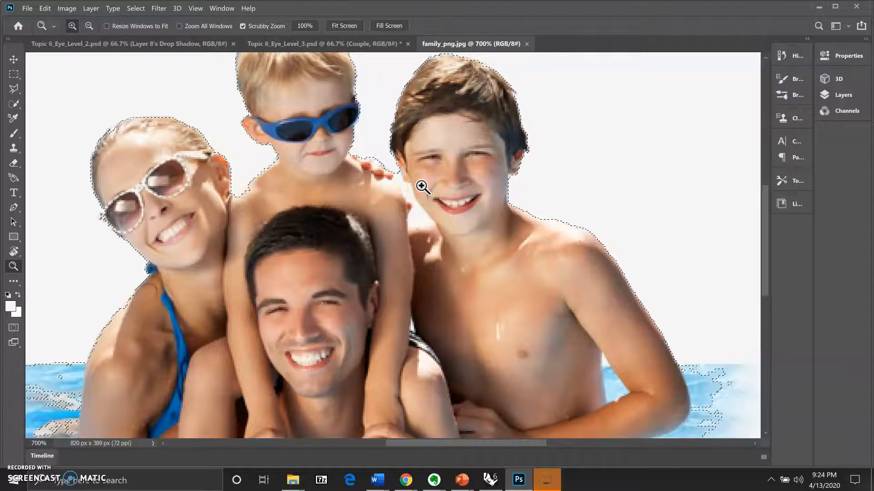
pyautogui.press('alt')
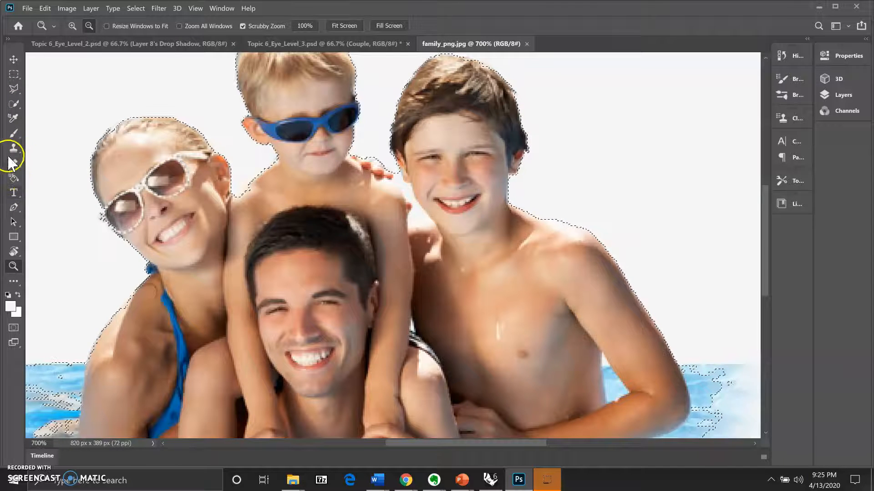
pyautogui.click(15, 104)
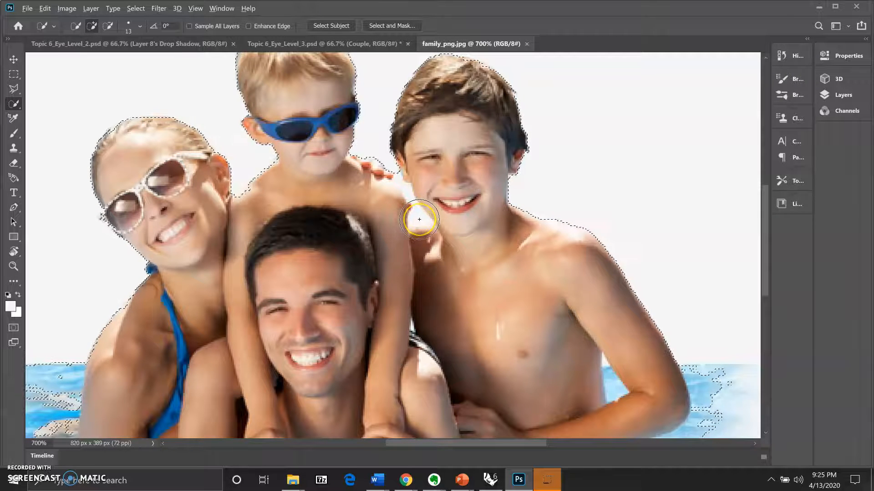
pyautogui.keyDown('alt'); pyautogui.rightClick(419, 220); pyautogui.keyUp('alt')
pyautogui.moveTo(420, 220)
pyautogui.mouseDown()
pyautogui.moveTo(401, 225)
pyautogui.moveTo(380, 180)
pyautogui.moveTo(396, 172)
pyautogui.mouseUp()
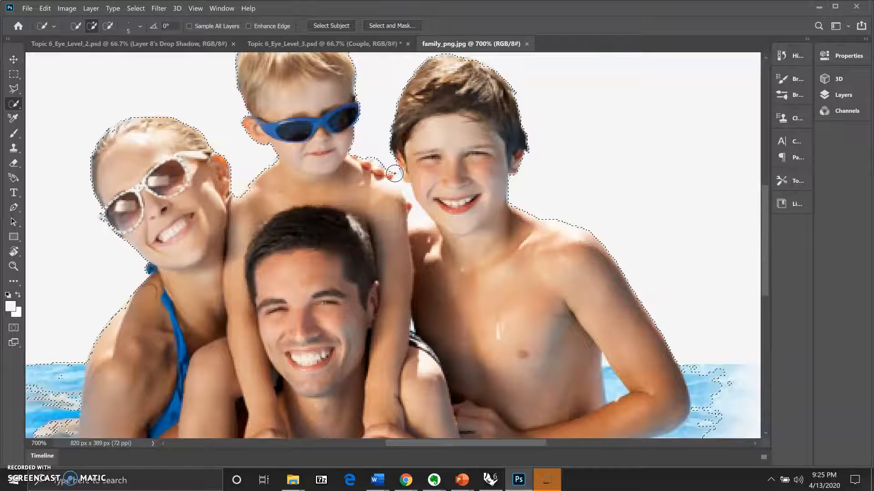
pyautogui.moveTo(395, 173); pyautogui.dragTo(401, 189)
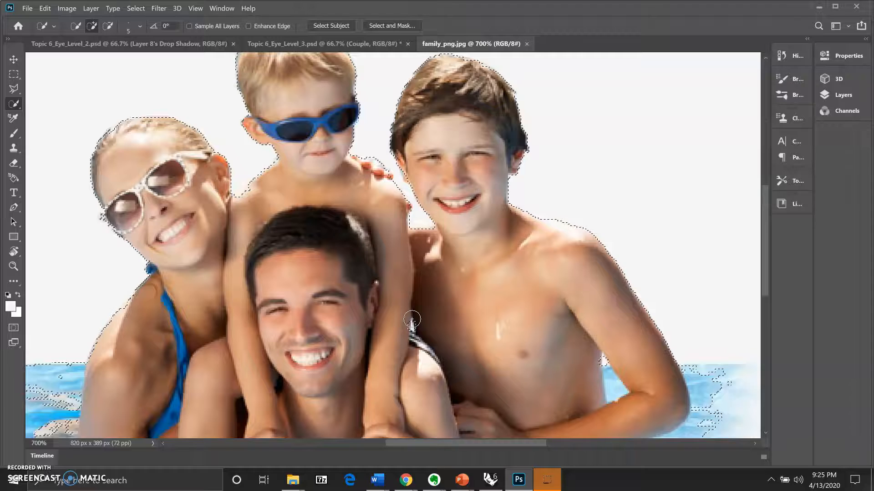
# Step: Reduce the Quick Selection brush to size 3 and subtract the skin around the small white gap above the man's shoulder strap from the selection
pyautogui.click(14, 266)
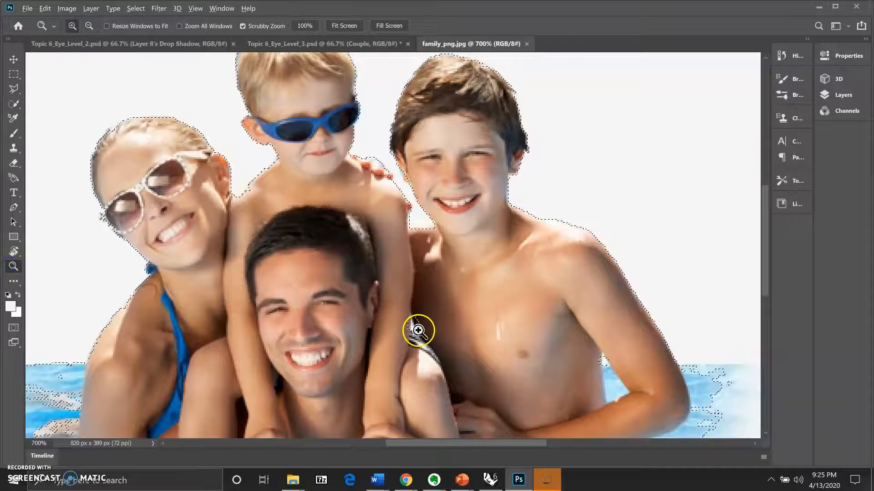
pyautogui.click(418, 330)
pyautogui.click(416, 327)
pyautogui.click(415, 321)
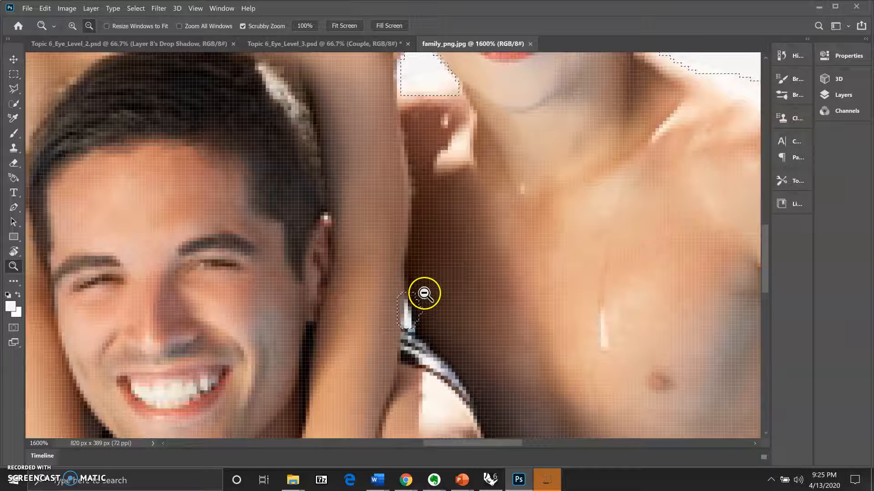
pyautogui.press('w')
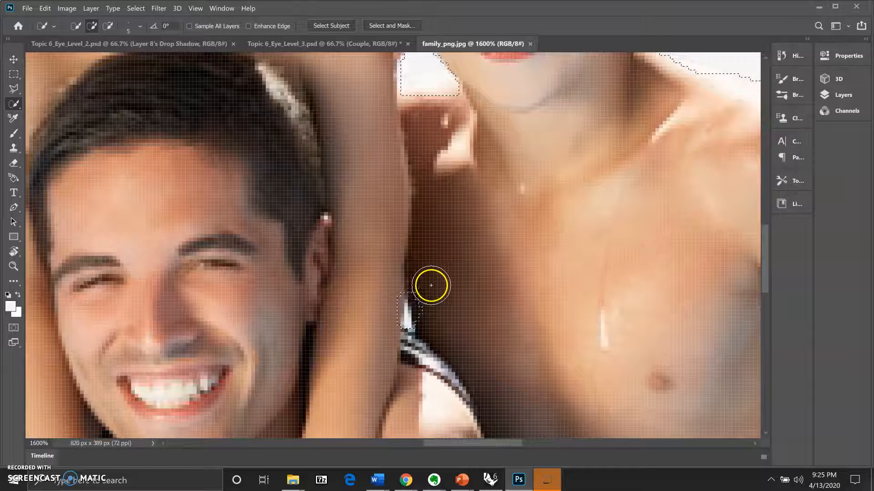
pyautogui.press('alt')
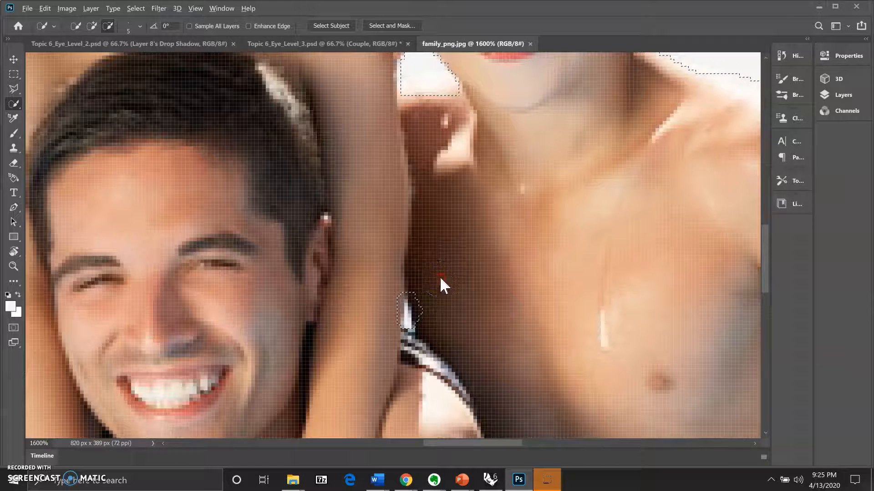
pyautogui.keyDown('alt'); pyautogui.rightClick(440, 278); pyautogui.keyUp('alt')
pyautogui.moveTo(437, 278); pyautogui.dragTo(423, 280)
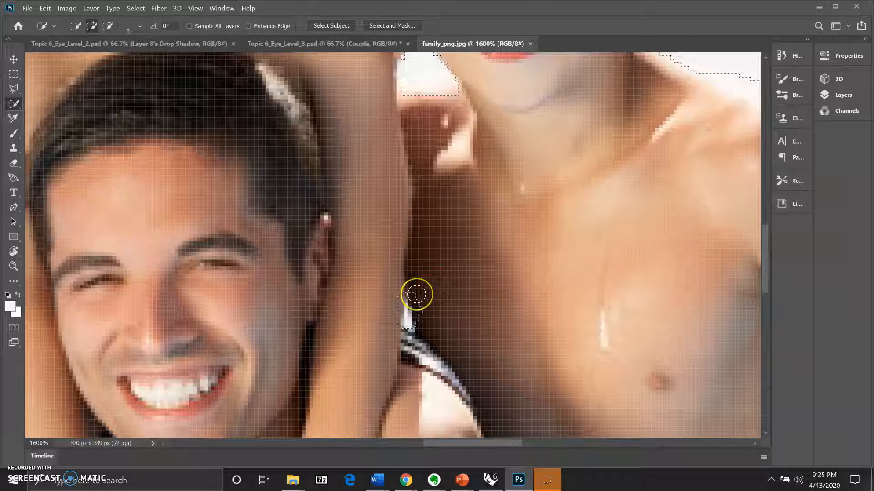
pyautogui.click(415, 294)
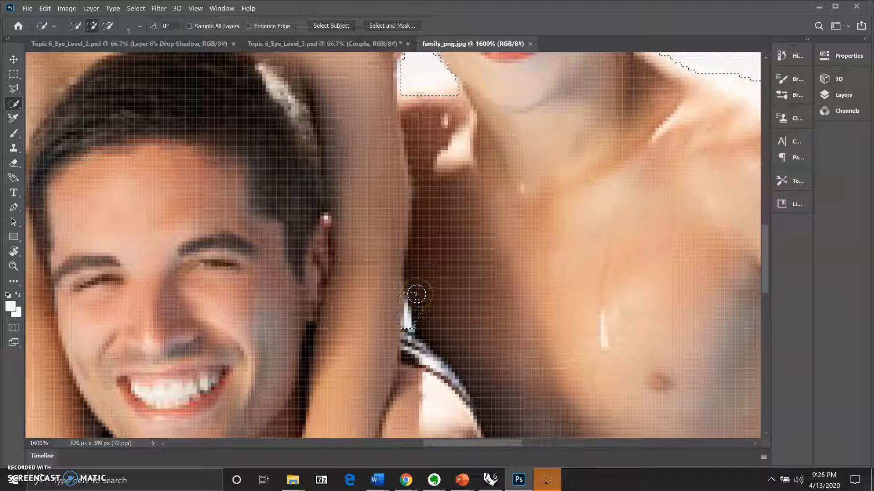
pyautogui.keyDown('alt'); pyautogui.click(419, 298); pyautogui.keyUp('alt')
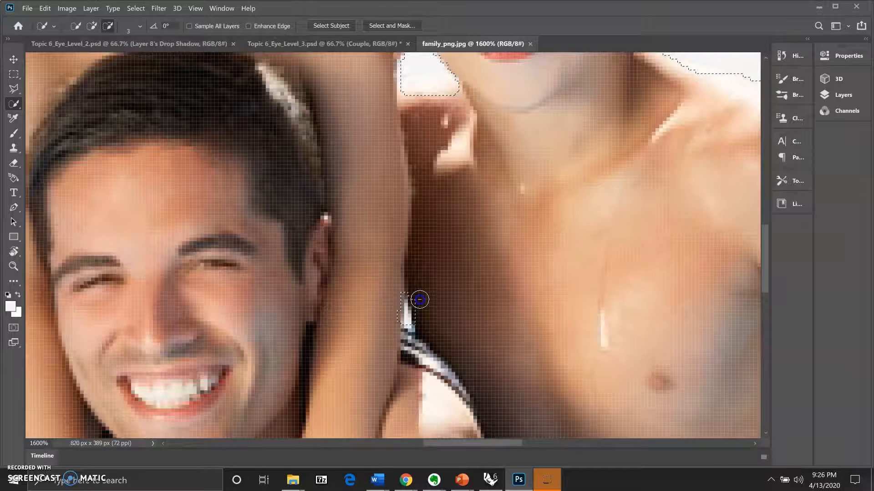
pyautogui.keyDown('alt'); pyautogui.click(402, 297); pyautogui.keyUp('alt')
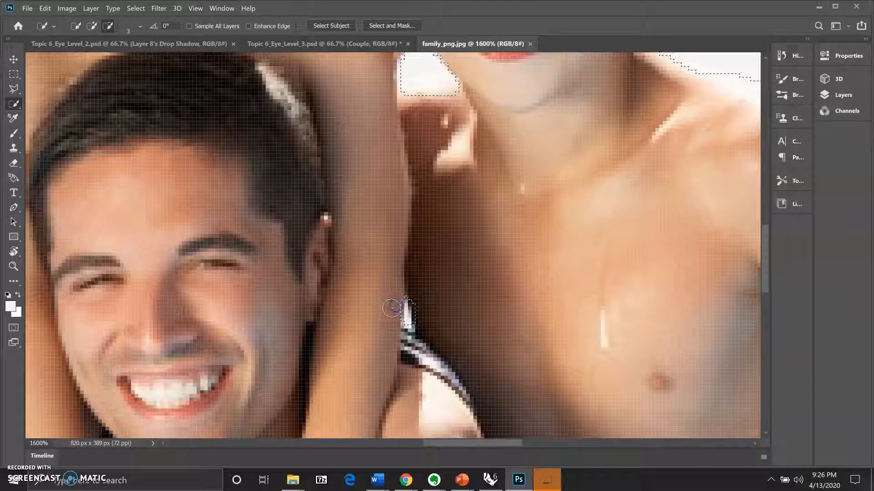
# Step: Reduce the Quick Selection brush to size 1 and add the unselected white tip of the gap between the older boy's torso and arm
pyautogui.scroll(-1, 440, 337)
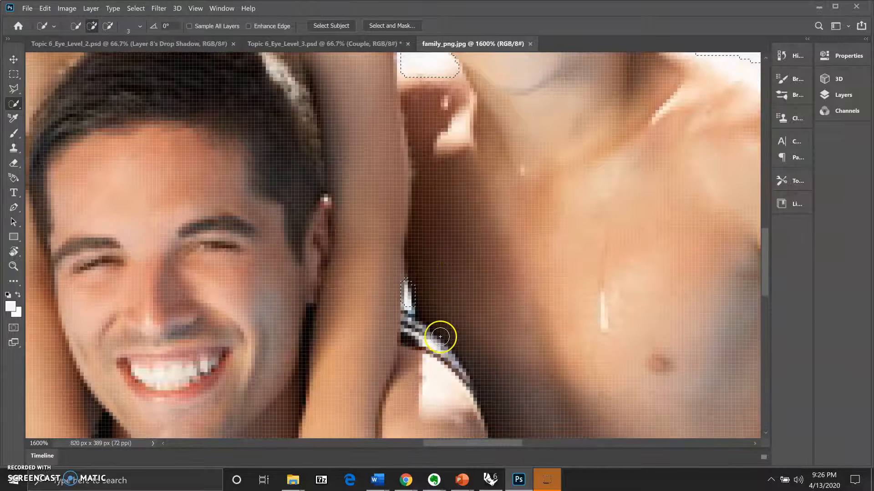
pyautogui.scroll(-1, 440, 337)
pyautogui.click(14, 265)
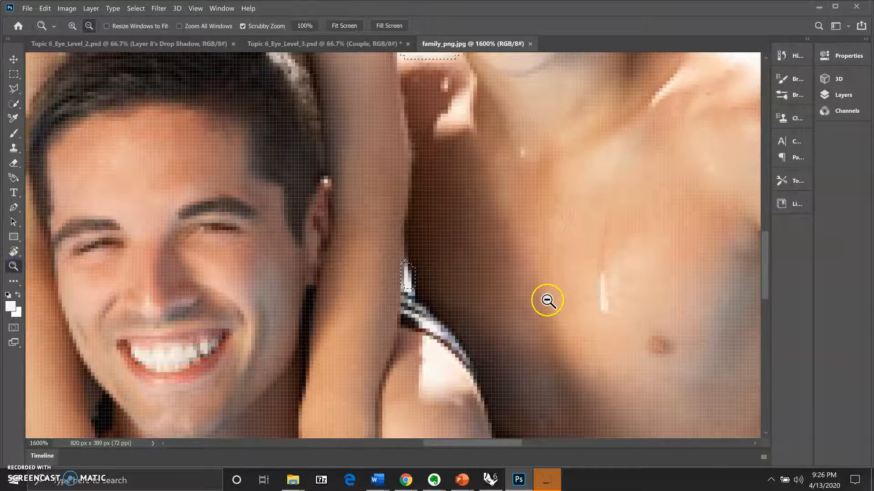
pyautogui.keyDown('alt'); pyautogui.click(548, 299); pyautogui.keyUp('alt')
pyautogui.keyDown('alt'); pyautogui.click(536, 299); pyautogui.keyUp('alt')
pyautogui.keyDown('alt'); pyautogui.click(536, 301); pyautogui.keyUp('alt')
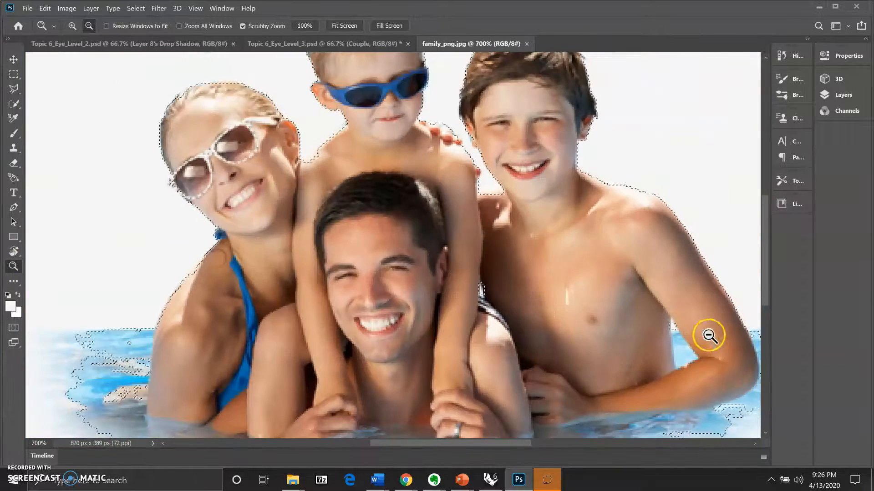
pyautogui.click(681, 331)
pyautogui.click(681, 330)
pyautogui.click(680, 331)
pyautogui.click(681, 332)
pyautogui.click(680, 332)
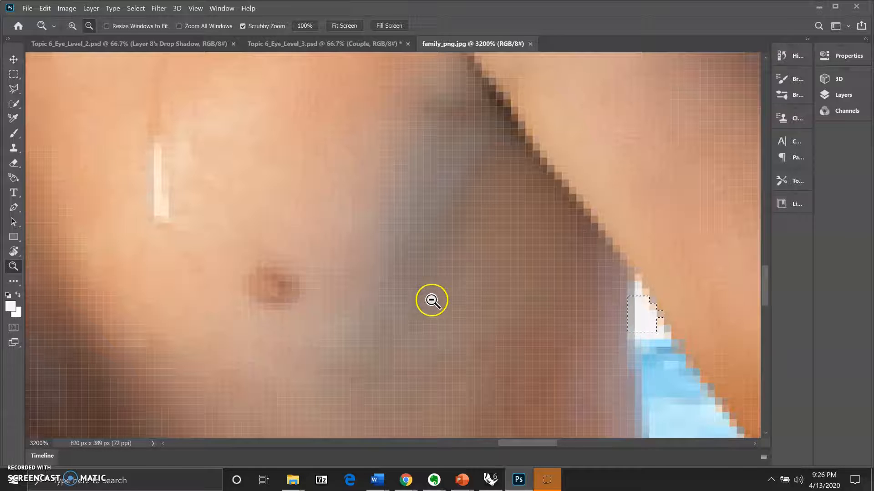
pyautogui.press('w')
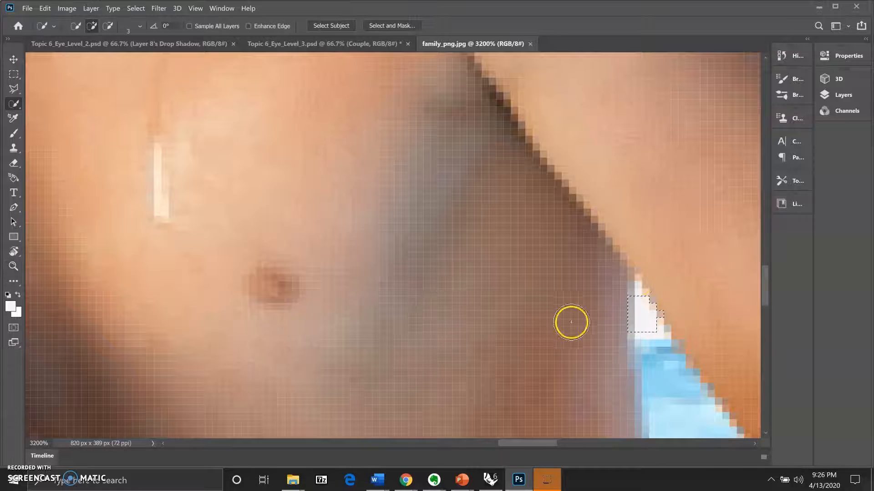
pyautogui.keyDown('alt'); pyautogui.rightClick(671, 276); pyautogui.keyUp('alt')
pyautogui.moveTo(667, 279); pyautogui.dragTo(659, 279)
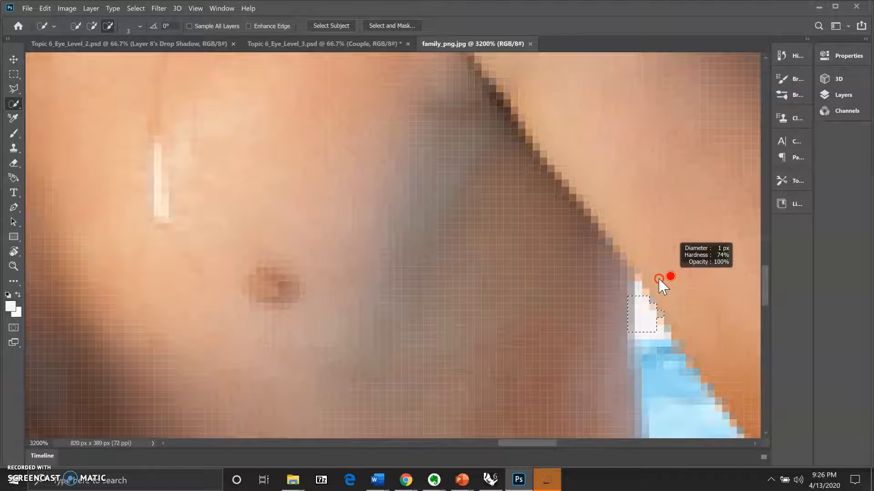
pyautogui.click(637, 287)
# Step: Subtract the skin-edge pixels along the torso side of the arm gap and the pixels at its base from the selection
pyautogui.keyDown('alt'); pyautogui.click(660, 332); pyautogui.keyUp('alt')
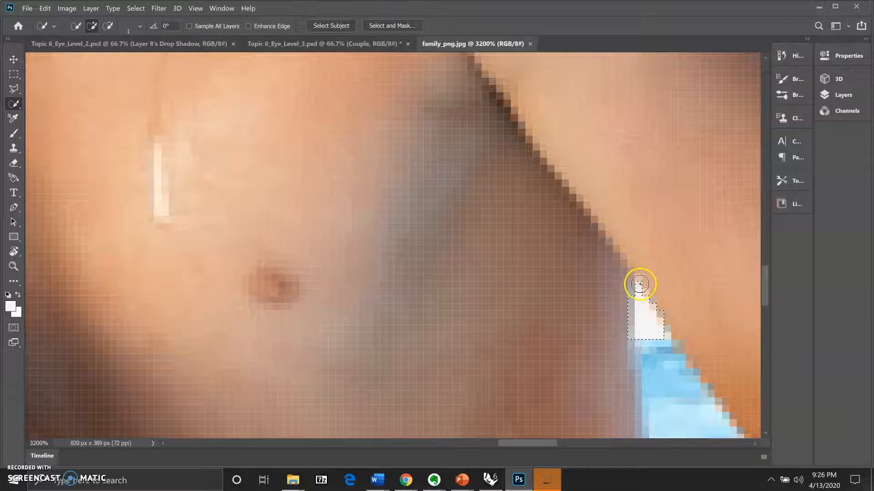
pyautogui.keyDown('alt'); pyautogui.click(624, 299); pyautogui.keyUp('alt')
pyautogui.keyDown('alt'); pyautogui.click(623, 306); pyautogui.keyUp('alt')
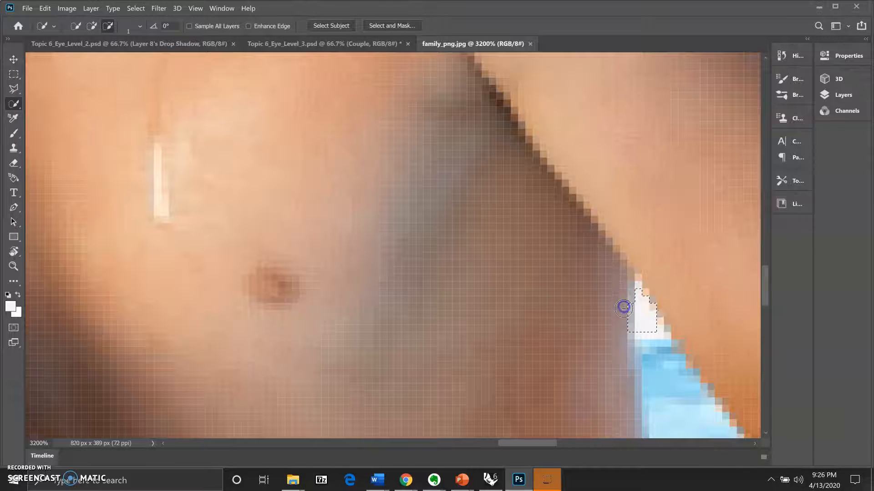
pyautogui.keyDown('alt'); pyautogui.click(626, 306); pyautogui.keyUp('alt')
pyautogui.keyDown('alt'); pyautogui.click(624, 312); pyautogui.keyUp('alt')
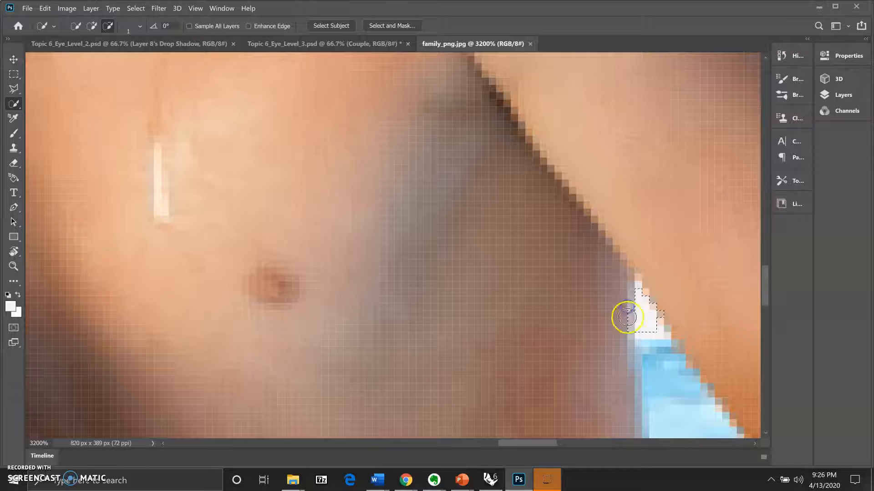
pyautogui.keyDown('alt'); pyautogui.click(628, 320); pyautogui.keyUp('alt')
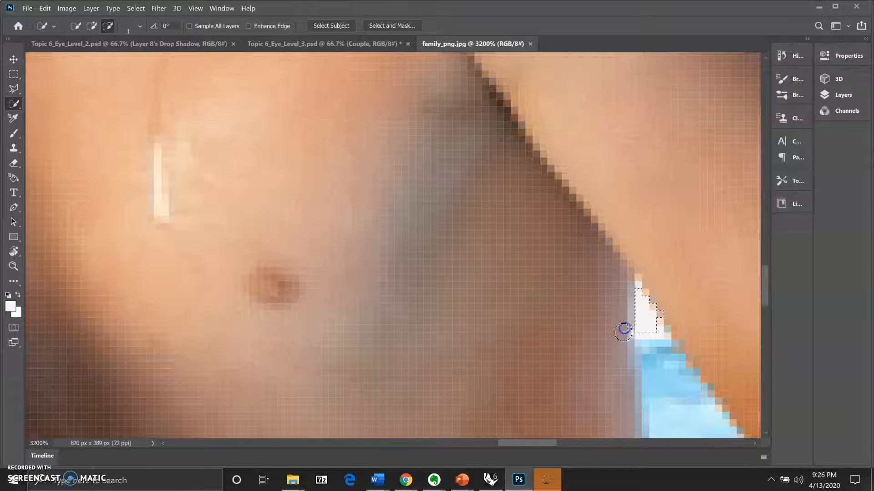
# Step: Try to add the remaining white pixels at the base and tip of the arm gap, subtracting any spill onto the skin
pyautogui.click(649, 337)
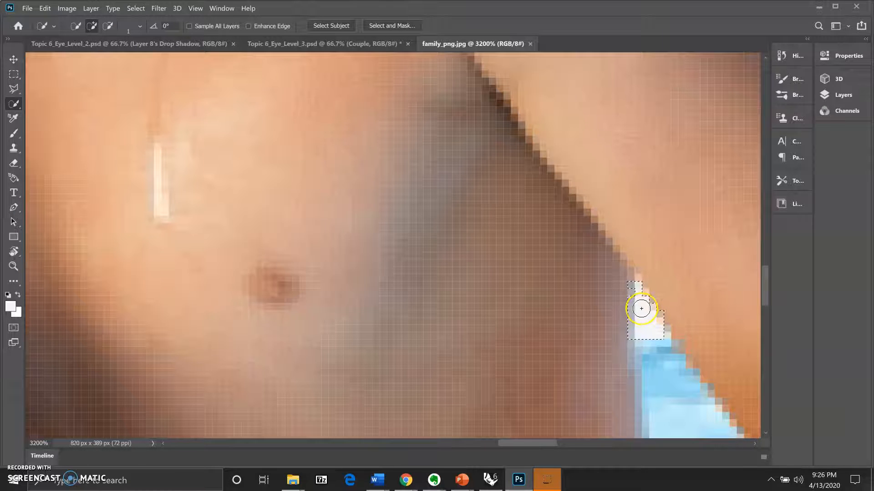
pyautogui.keyDown('alt'); pyautogui.click(640, 310); pyautogui.keyUp('alt')
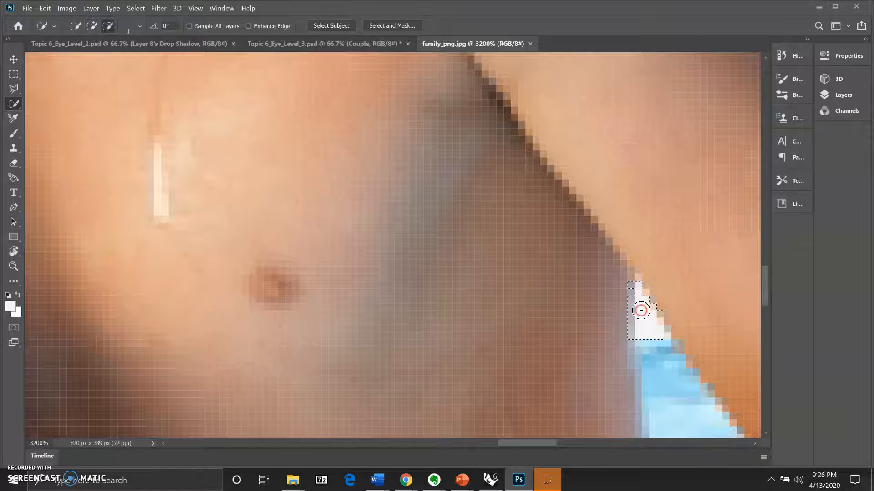
pyautogui.keyDown('alt'); pyautogui.rightClick(640, 310); pyautogui.keyUp('alt')
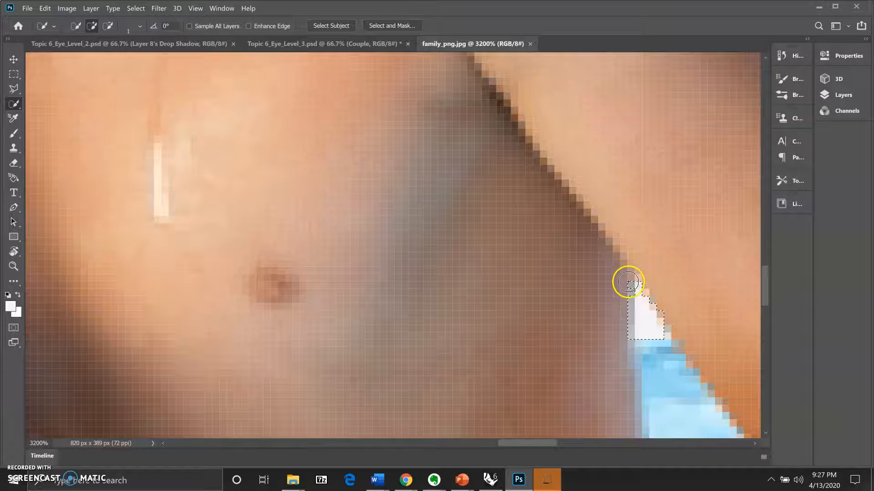
pyautogui.press('alt')
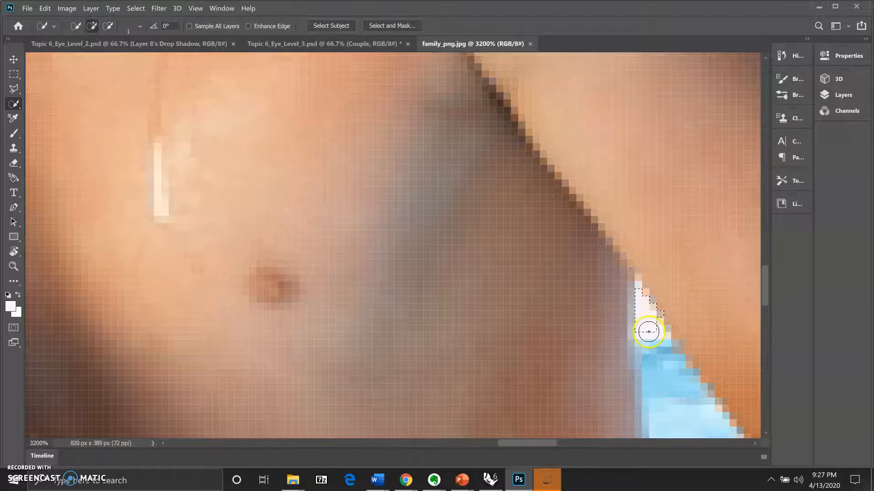
pyautogui.click(636, 283)
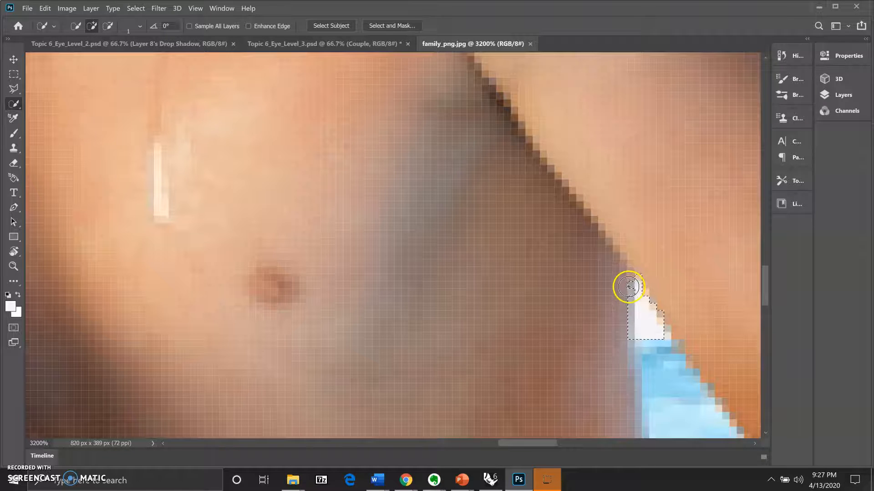
pyautogui.press('alt')
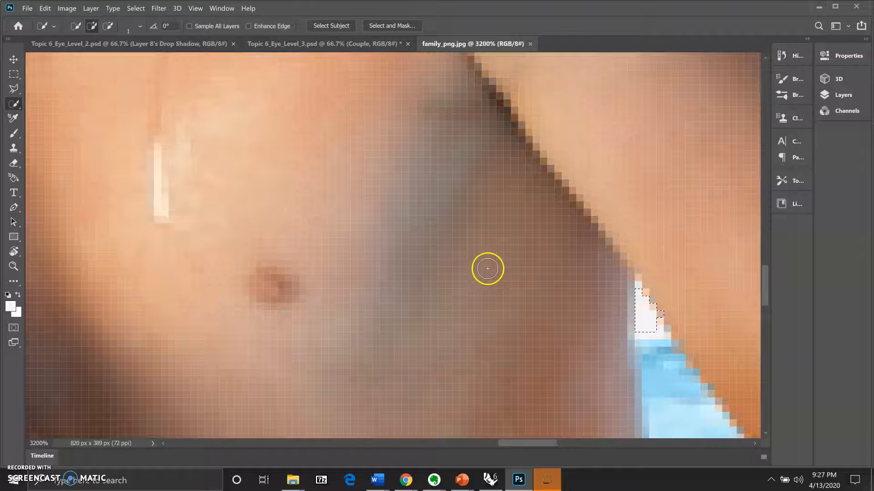
# Step: Invert the background selection so that it covers the family
pyautogui.click(14, 267)
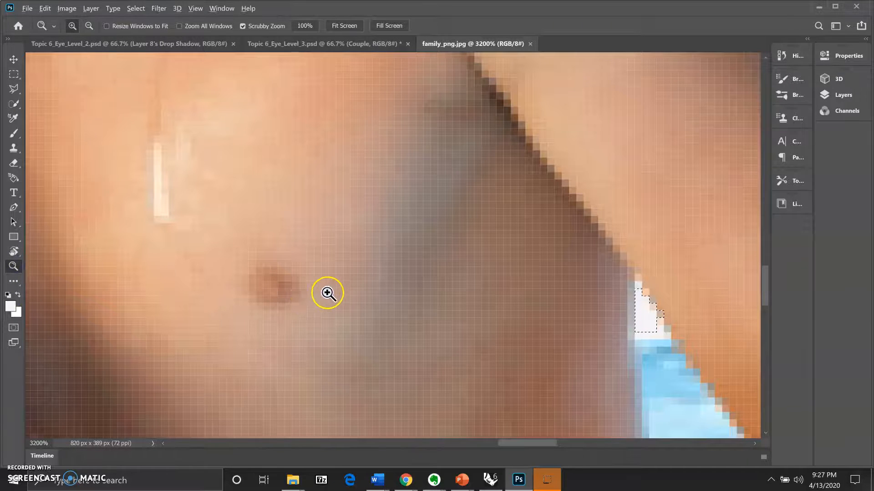
pyautogui.click(328, 291)
pyautogui.keyDown('alt'); pyautogui.click(327, 291); pyautogui.keyUp('alt')
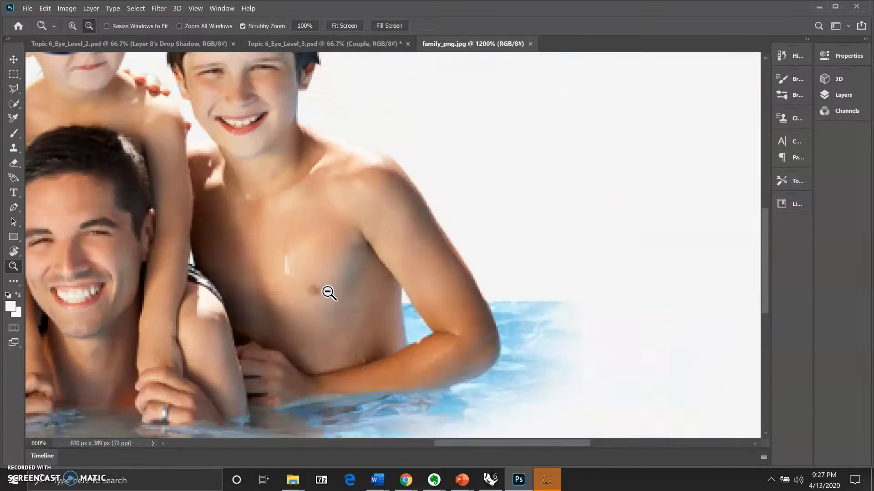
pyautogui.keyDown('alt'); pyautogui.click(329, 293); pyautogui.keyUp('alt')
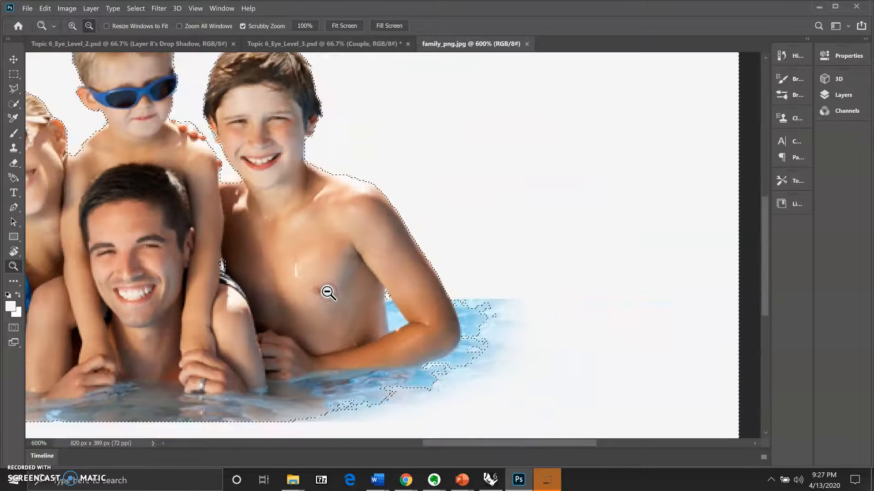
pyautogui.keyDown('alt'); pyautogui.click(329, 292); pyautogui.keyUp('alt')
pyautogui.keyDown('alt'); pyautogui.click(329, 292); pyautogui.keyUp('alt')
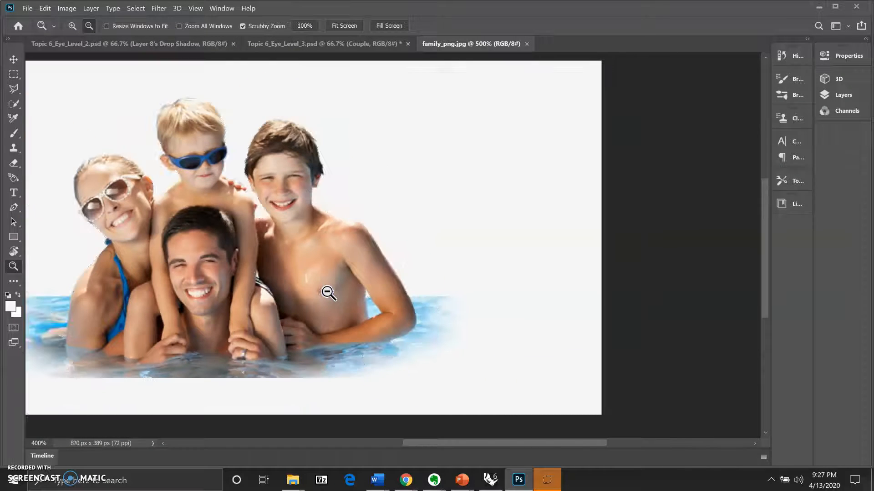
pyautogui.click(136, 9)
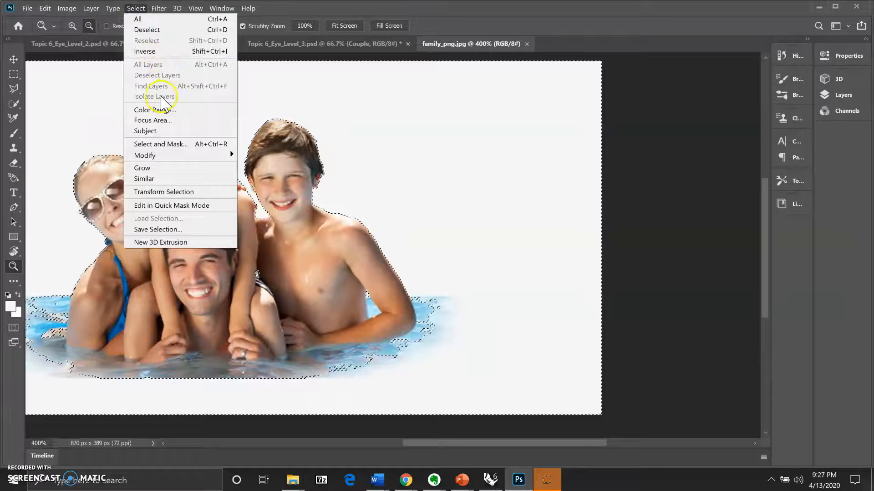
pyautogui.click(144, 51)
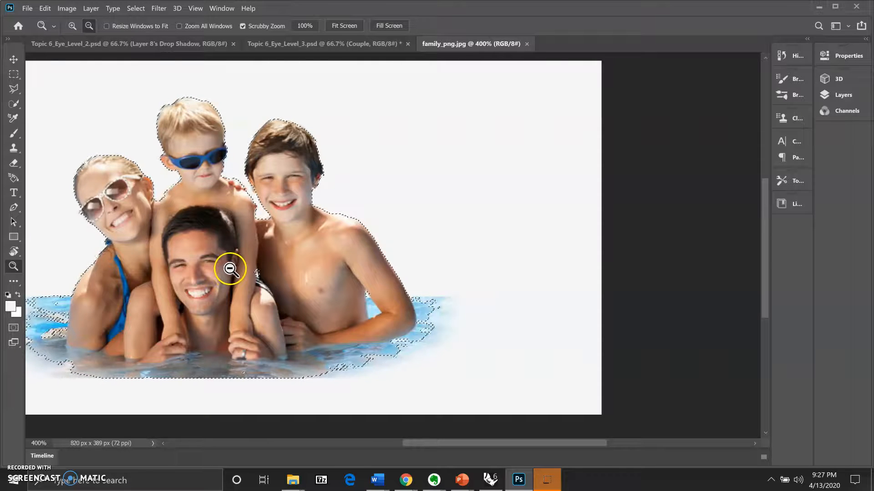
# Step: Copy the selected family and paste it into the Topic 6_Eye_Level_3.psd document
pyautogui.click(223, 9)
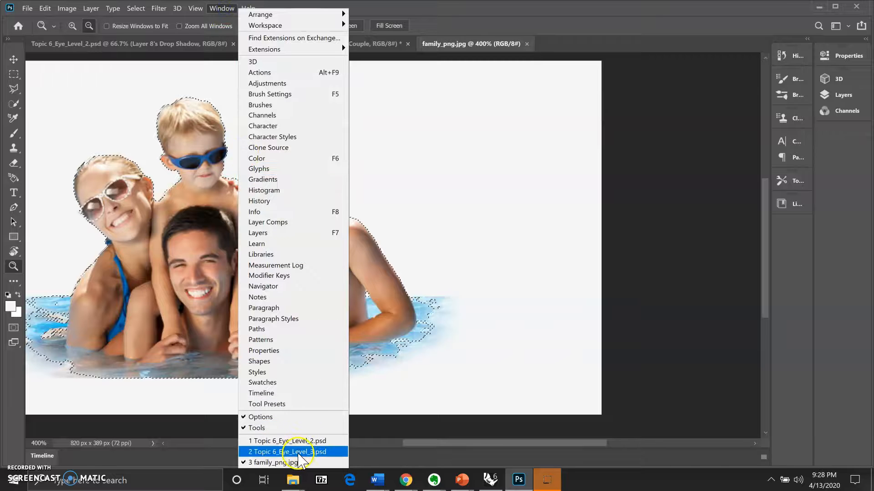
pyautogui.click(297, 441)
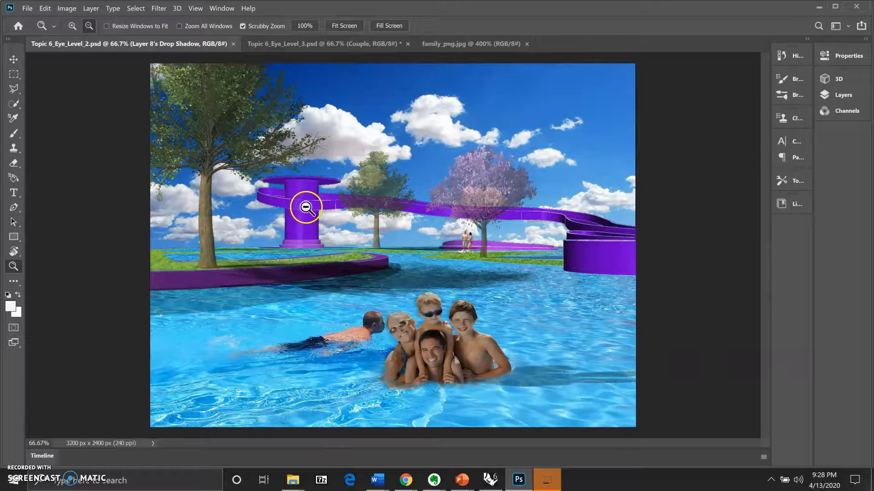
pyautogui.click(227, 9)
pyautogui.click(296, 451)
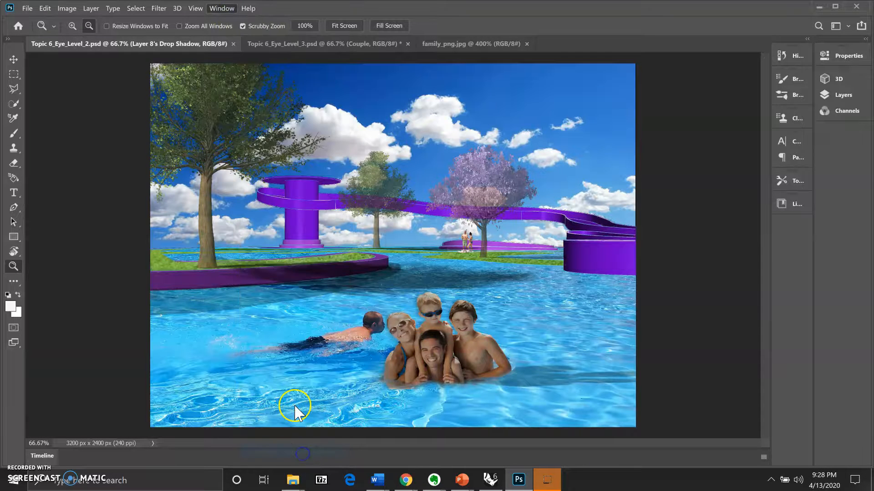
pyautogui.hotkey('ctrl', 'v')
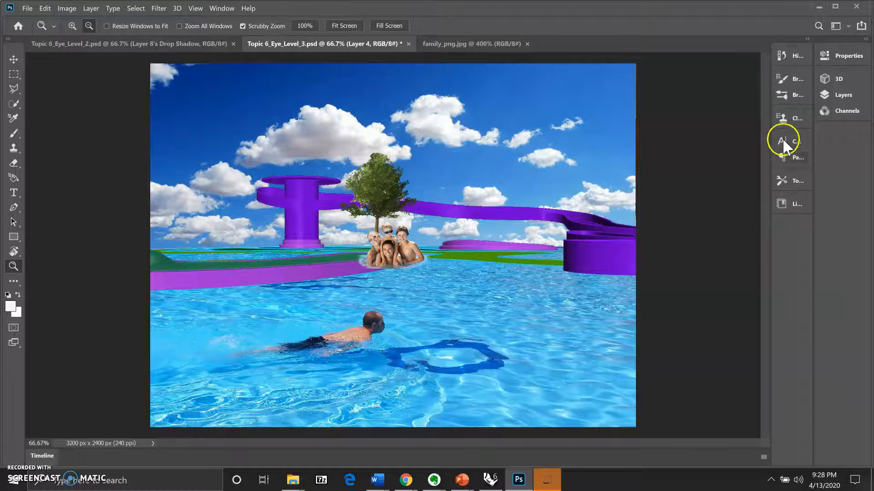
# Step: Rename the pasted layer, Layer 4, as Family
pyautogui.click(843, 94)
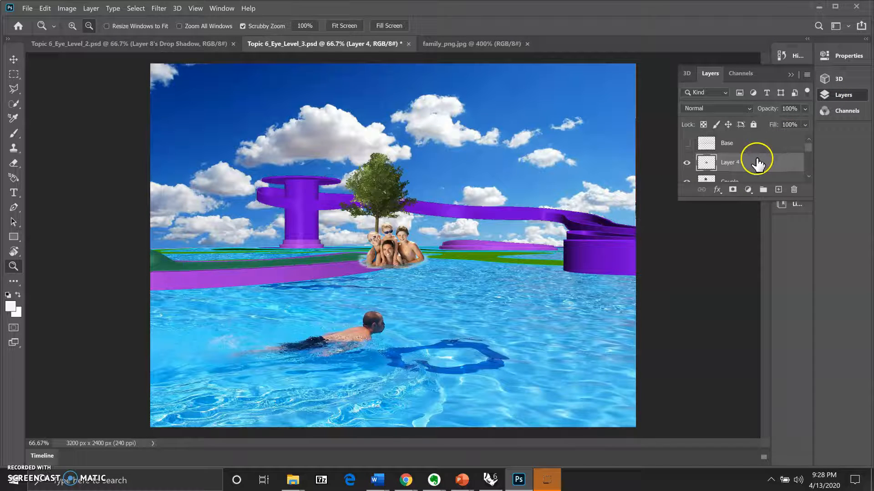
pyautogui.doubleClick(730, 163)
pyautogui.press('Return')
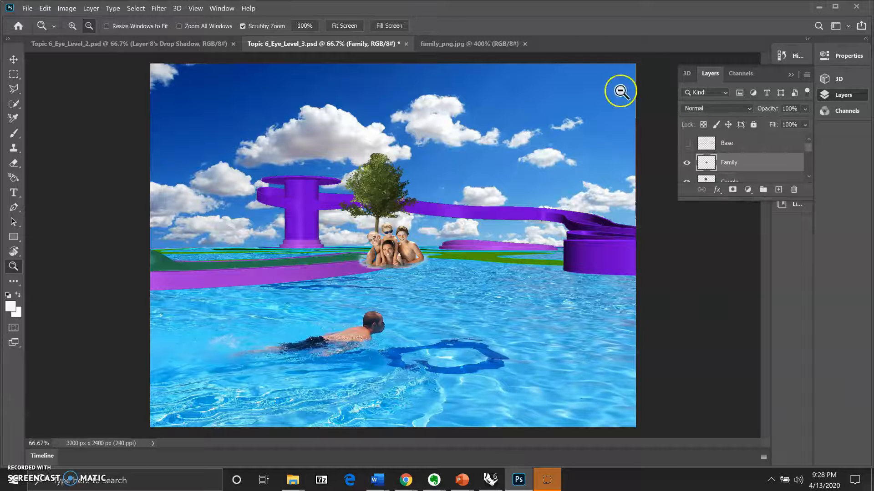
# Step: Move the family from beneath the tree onto the dark blue ring in the foreground pool water
pyautogui.click(13, 59)
pyautogui.moveTo(396, 247); pyautogui.dragTo(447, 359)
pyautogui.click(434, 376)
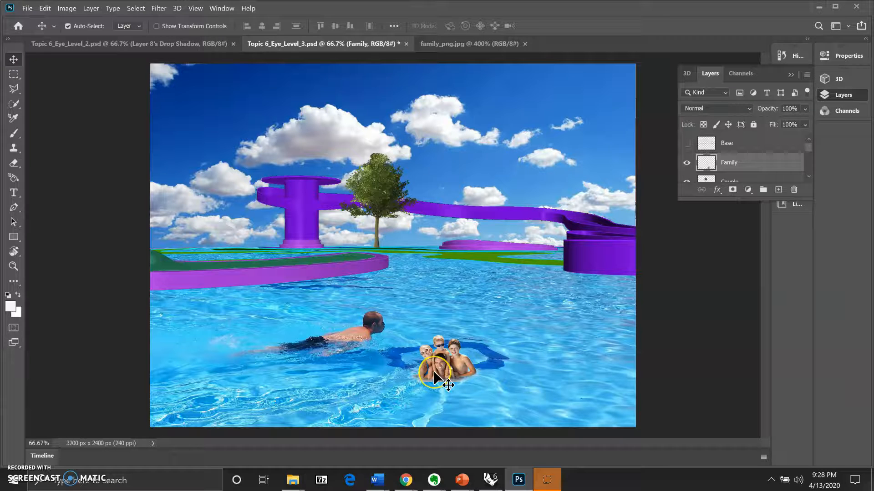
# Step: Scale the Family layer proportionally to about 231.9% and reposition it over the dark blue ring beside the swimmer
pyautogui.hotkey('ctrl', 't')
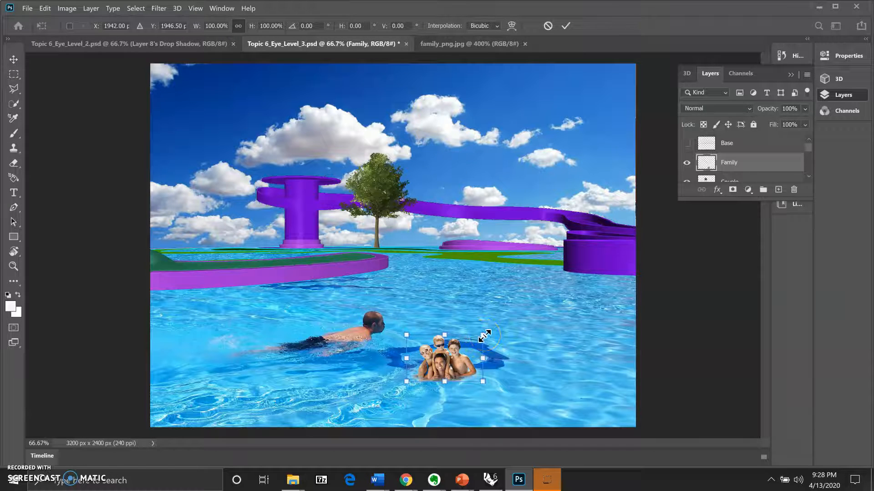
pyautogui.moveTo(484, 336); pyautogui.dragTo(602, 300)
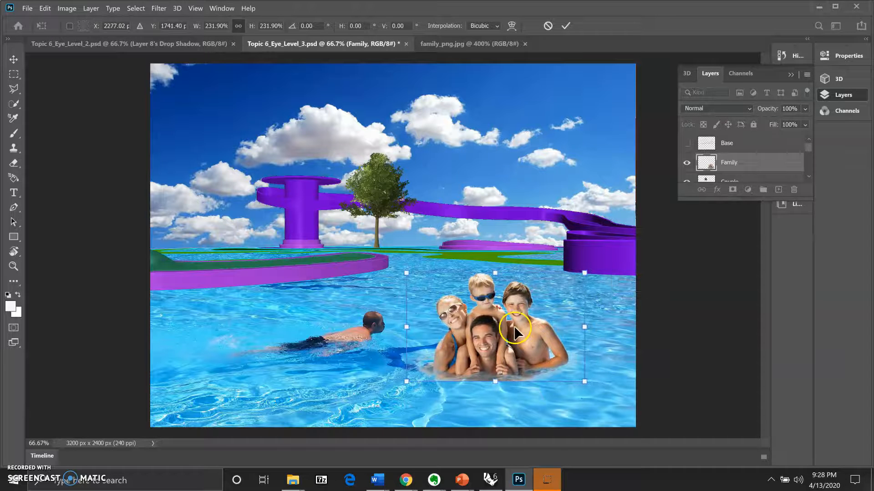
pyautogui.doubleClick(487, 340)
pyautogui.moveTo(488, 340); pyautogui.dragTo(443, 358)
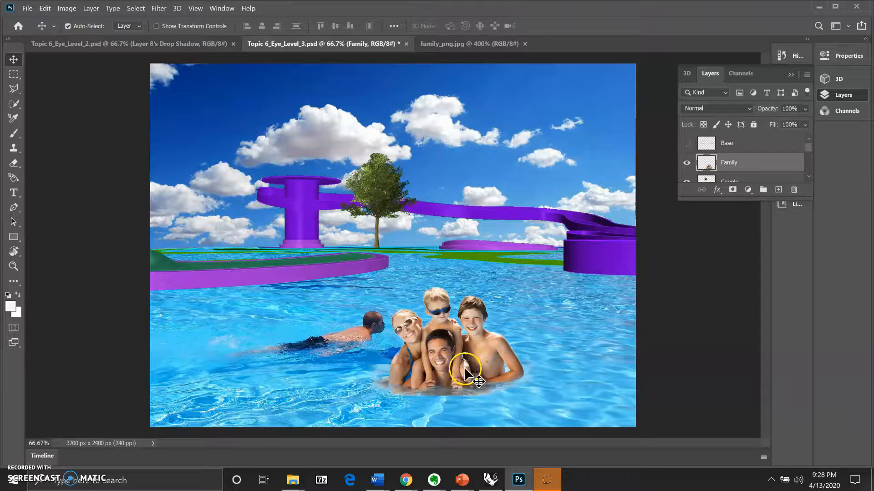
pyautogui.moveTo(443, 362); pyautogui.dragTo(444, 362)
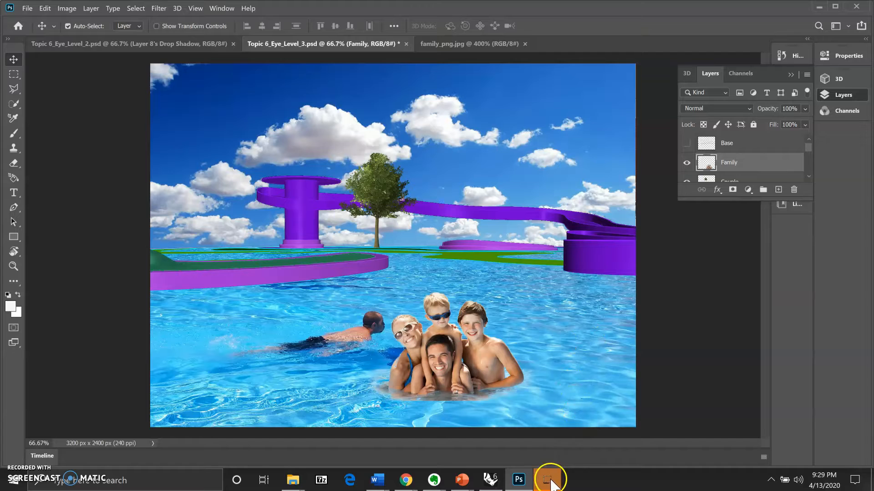
pyautogui.moveTo(551, 483)
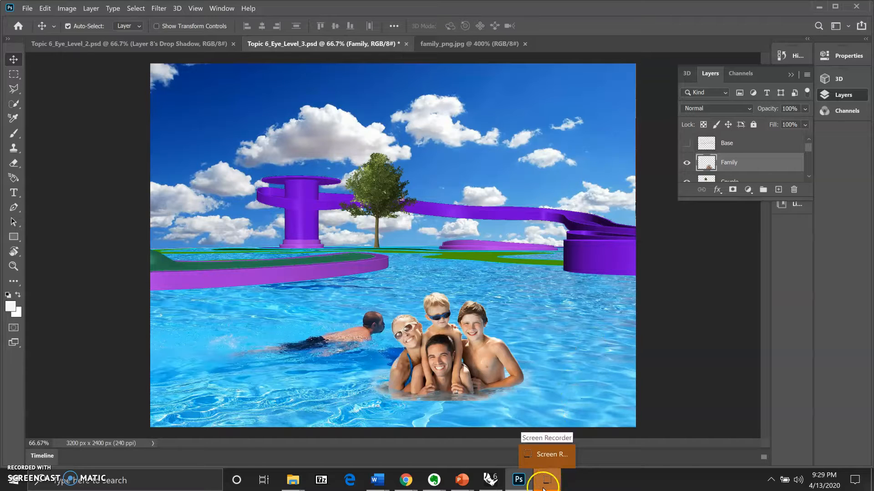
pyautogui.rightClick(545, 487)
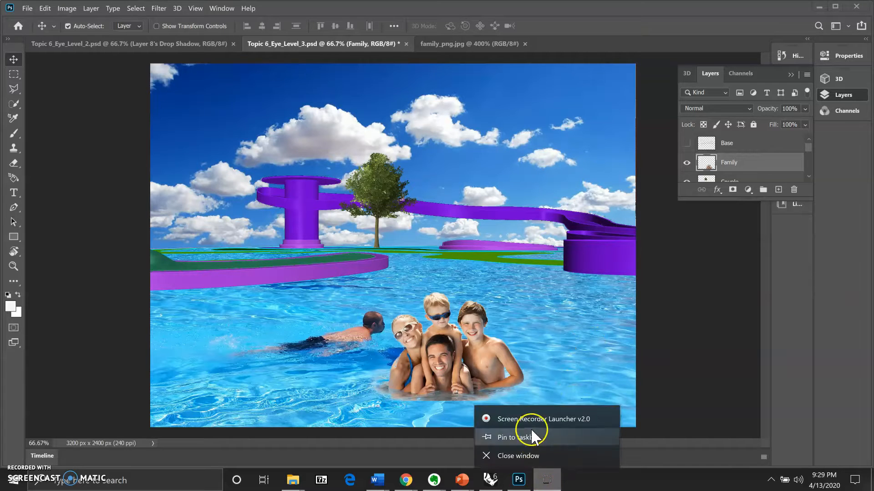